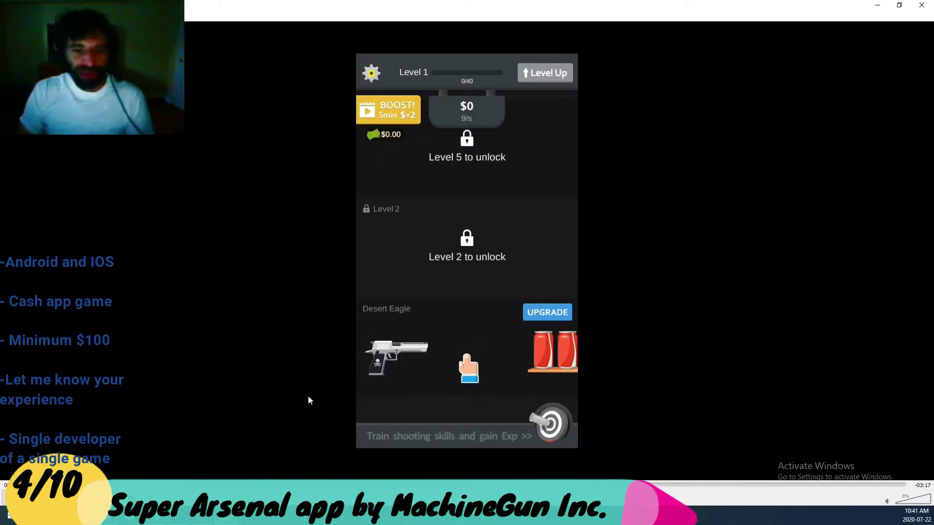
- Check the Desert Eagle upgrade, fire it for cash, and buy its $23 level 2 upgrade
{"action": "left_click", "coordinate": [421, 364]}
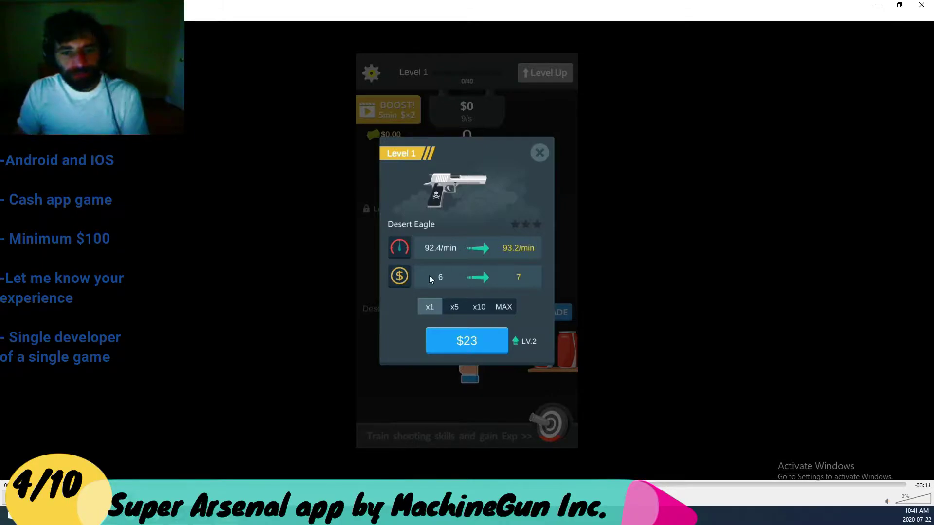
{"action": "key", "text": "Escape"}
{"action": "left_click", "coordinate": [456, 364]}
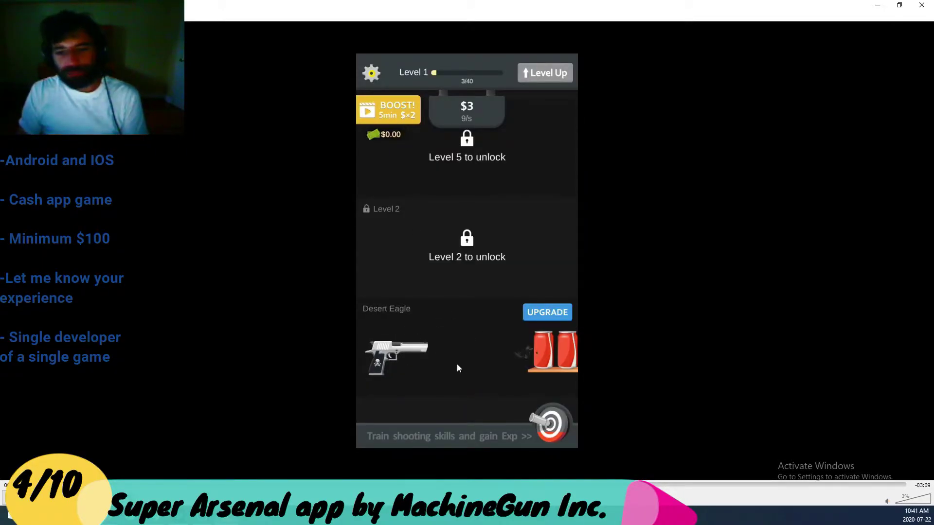
{"action": "left_click", "coordinate": [457, 364]}
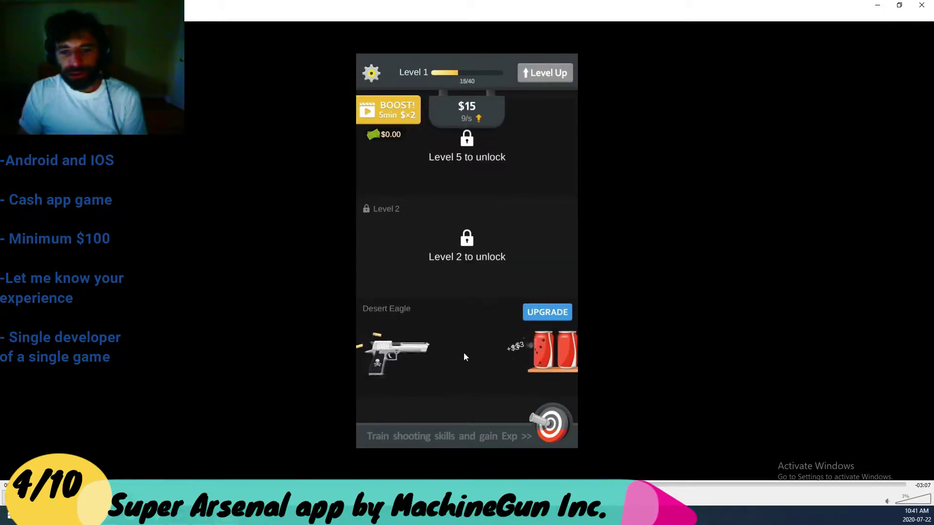
{"action": "left_click", "coordinate": [453, 370]}
{"action": "left_click", "coordinate": [474, 374]}
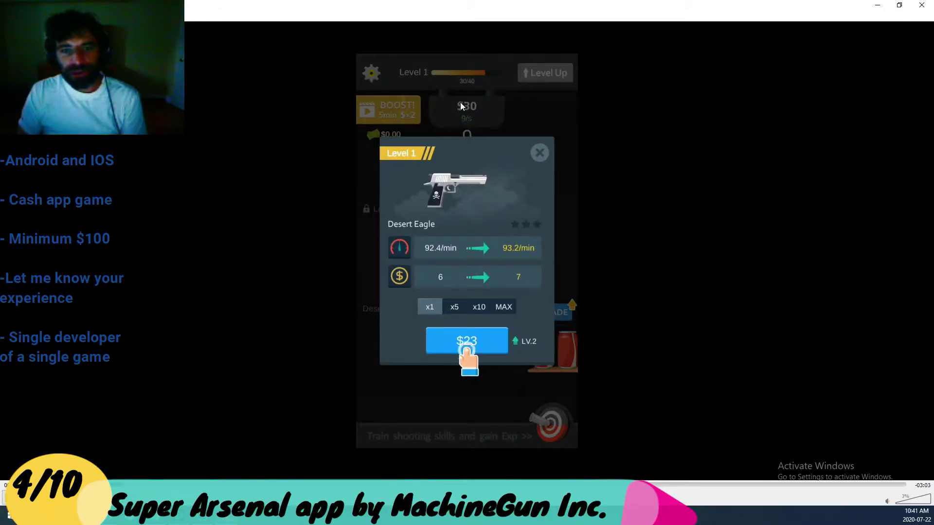
{"action": "left_click", "coordinate": [467, 340]}
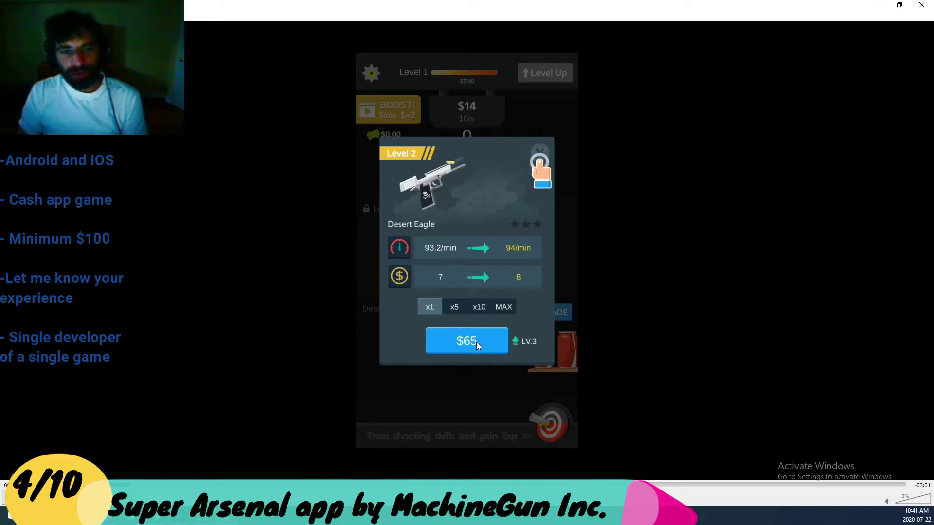
{"action": "left_click", "coordinate": [455, 373]}
{"action": "left_click", "coordinate": [454, 373]}
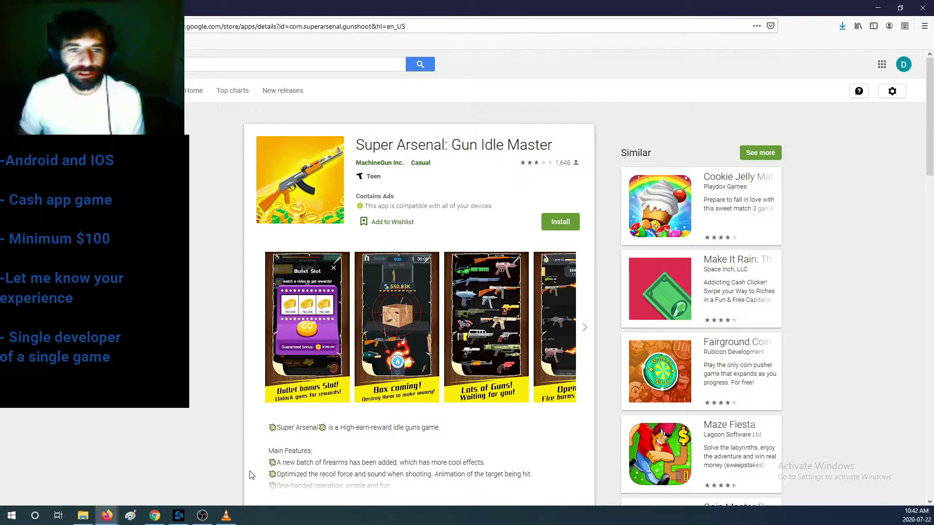
{"action": "left_click", "coordinate": [226, 516]}
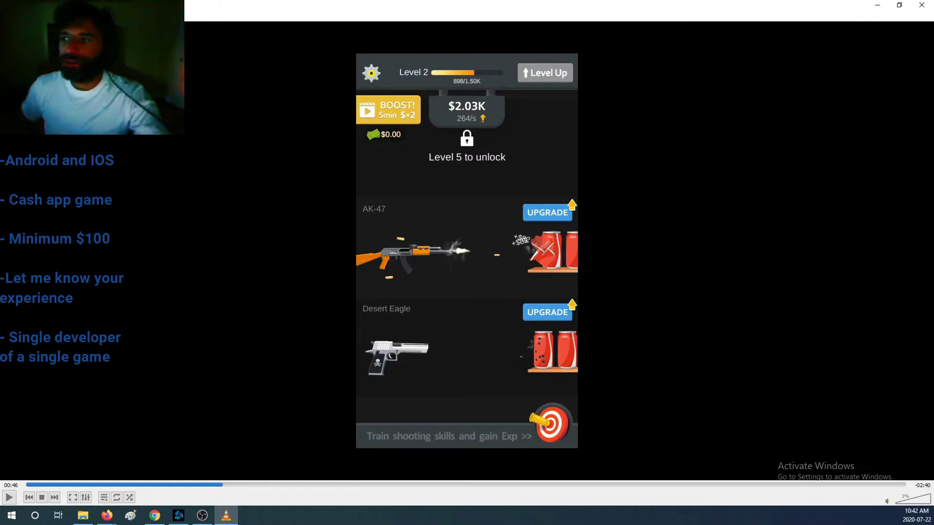
{"action": "left_click", "coordinate": [107, 516]}
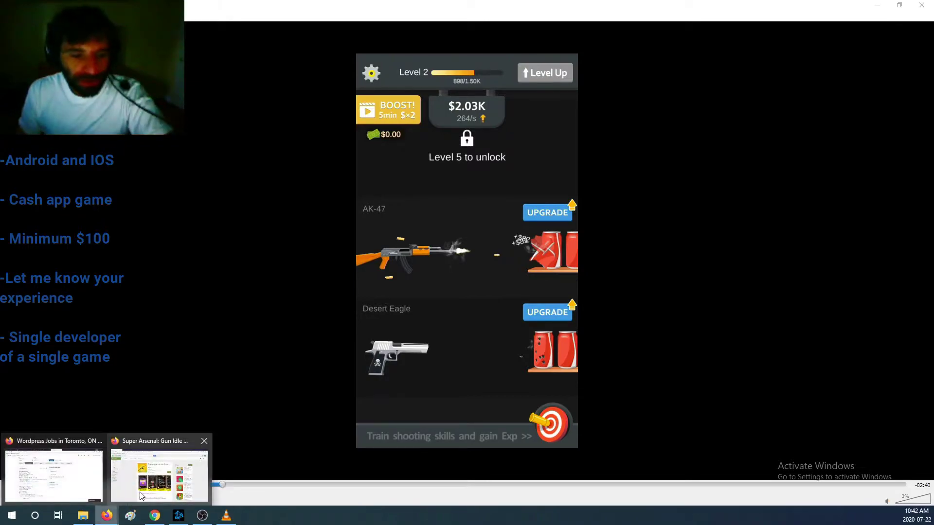
{"action": "left_click", "coordinate": [157, 481]}
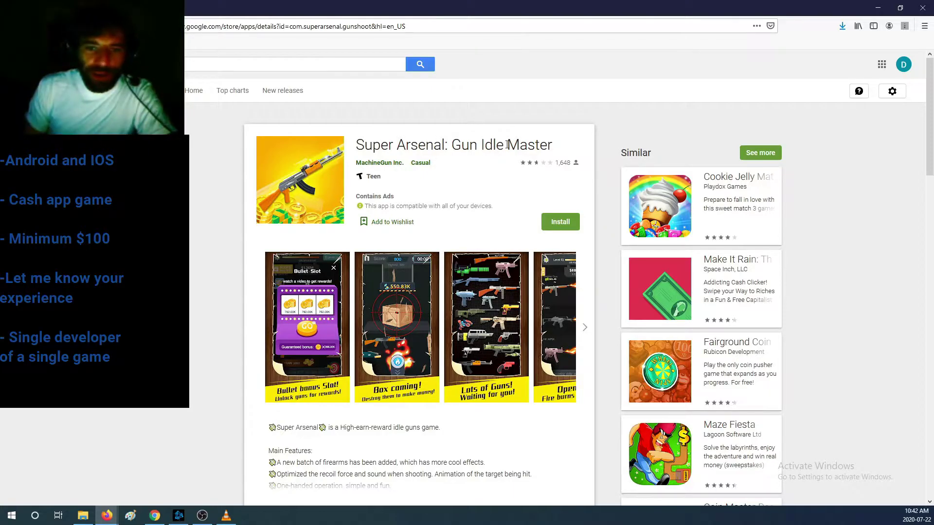
{"action": "scroll", "coordinate": [506, 145], "scroll_direction": "down", "scroll_amount": 5}
{"action": "scroll", "coordinate": [325, 286], "scroll_direction": "up", "scroll_amount": 4}
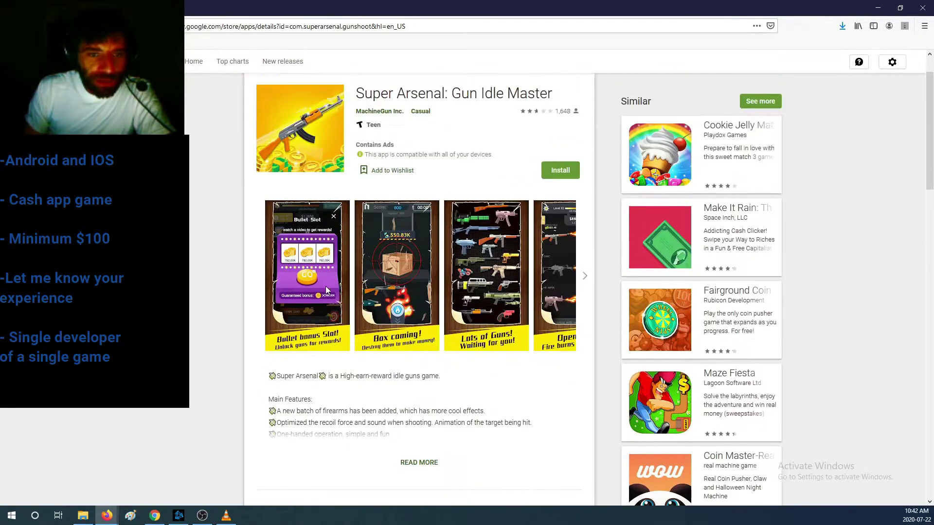
{"action": "scroll", "coordinate": [325, 286], "scroll_direction": "up", "scroll_amount": 2}
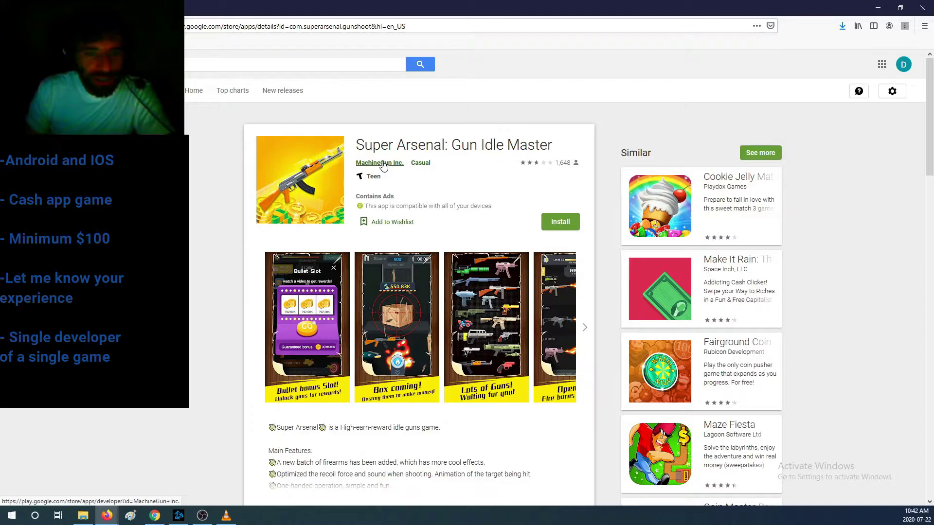
{"action": "left_click", "coordinate": [382, 167]}
{"action": "key", "text": "alt+Left"}
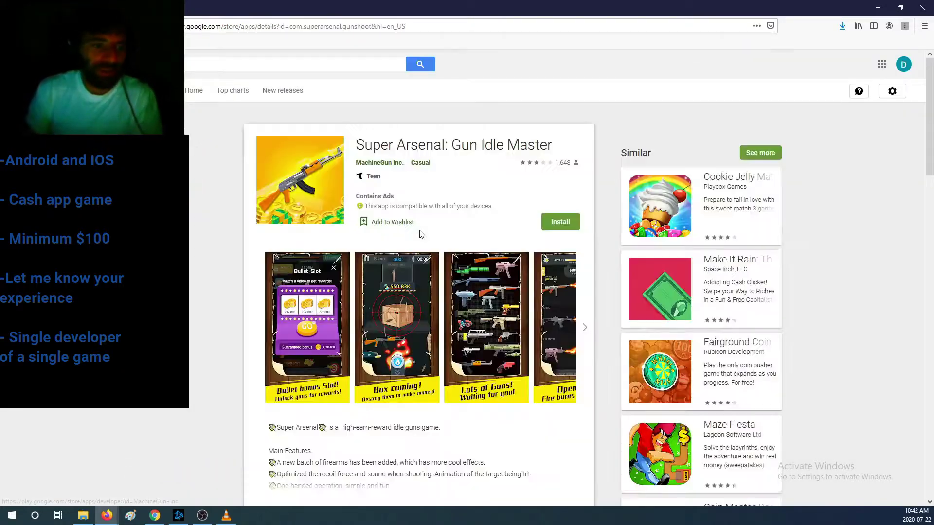
{"action": "scroll", "coordinate": [494, 241], "scroll_direction": "down", "scroll_amount": 5}
{"action": "scroll", "coordinate": [494, 242], "scroll_direction": "down", "scroll_amount": 10}
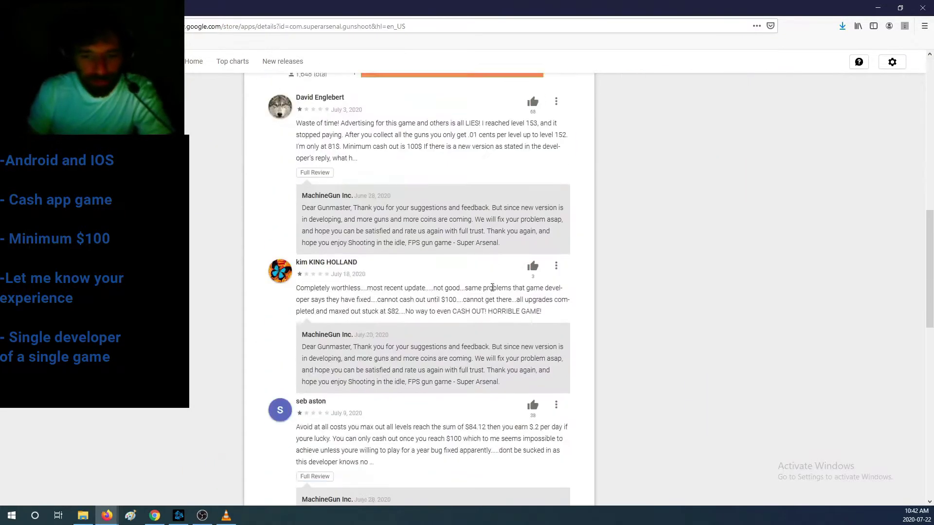
{"action": "scroll", "coordinate": [494, 241], "scroll_direction": "down", "scroll_amount": 3}
{"action": "scroll", "coordinate": [494, 241], "scroll_direction": "up", "scroll_amount": 10}
{"action": "scroll", "coordinate": [494, 241], "scroll_direction": "up", "scroll_amount": 5}
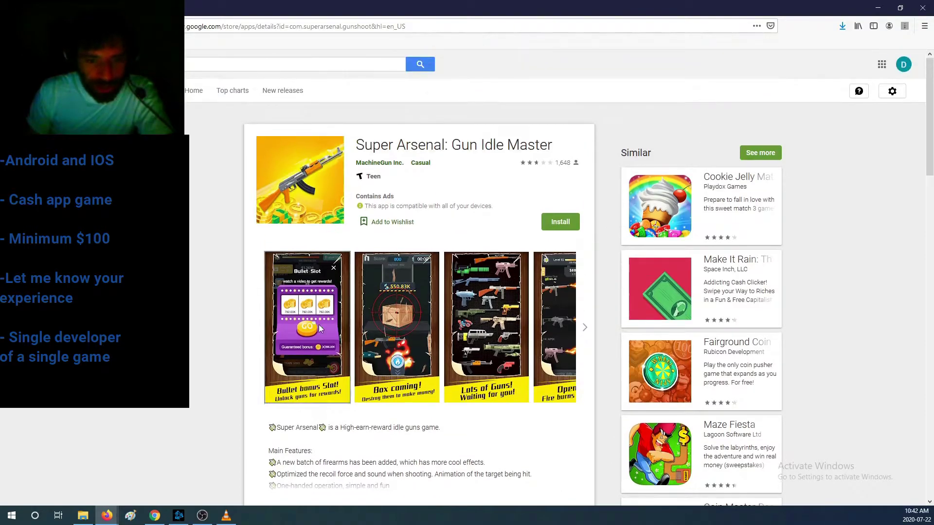
- Enlarge the Bullet Slot screenshot, close it, and advance the screenshot carousel
{"action": "left_click", "coordinate": [319, 324]}
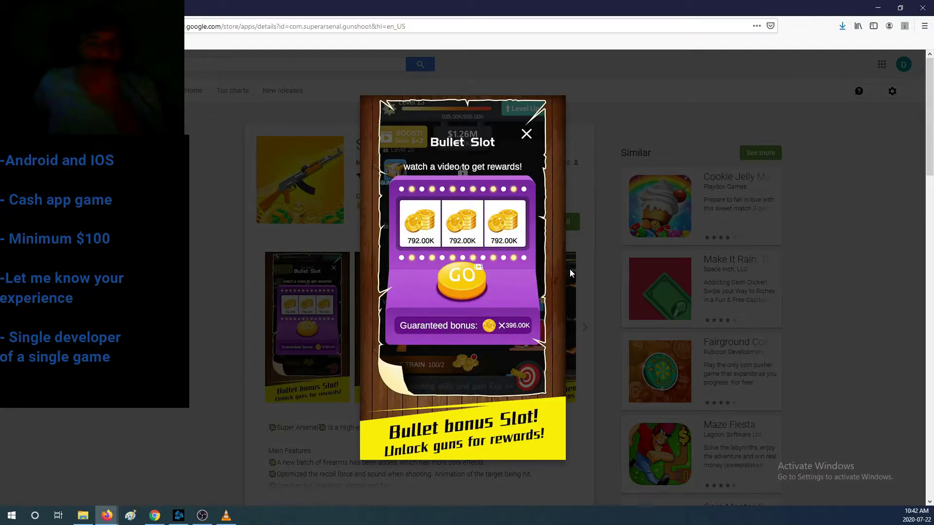
{"action": "left_click", "coordinate": [584, 331]}
{"action": "left_click", "coordinate": [585, 328]}
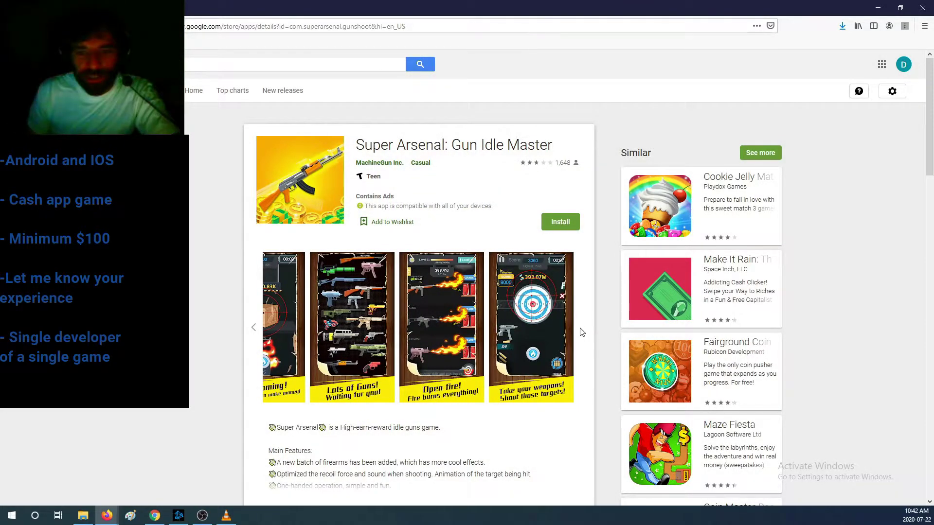
- View the target-shooting, Open fire! and Lots of Guns screenshots enlarged, then go back
{"action": "left_click", "coordinate": [537, 332]}
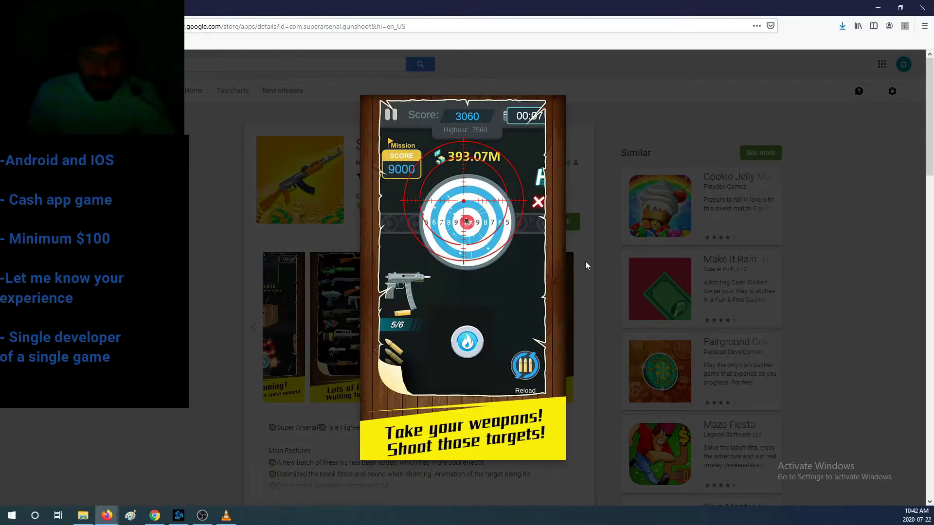
{"action": "left_click", "coordinate": [604, 288]}
{"action": "left_click", "coordinate": [536, 331]}
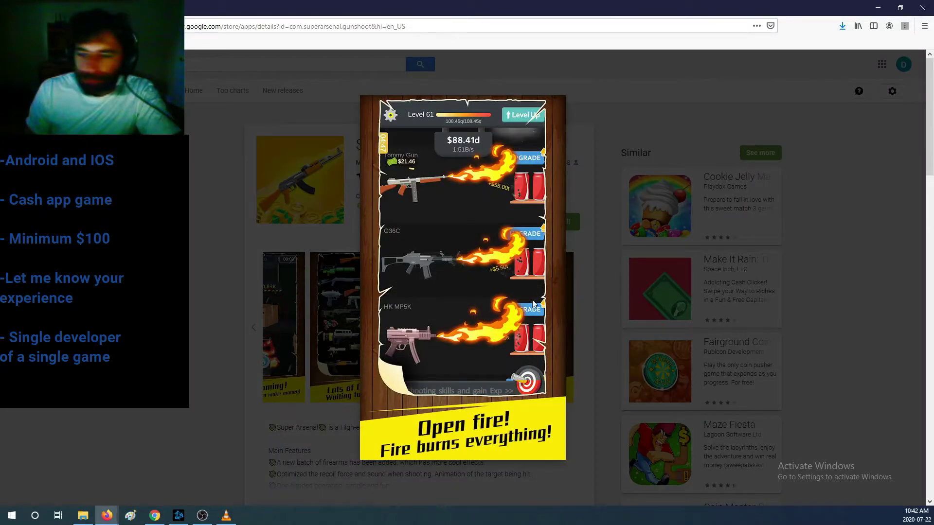
{"action": "left_click", "coordinate": [580, 288]}
{"action": "left_click", "coordinate": [353, 328]}
{"action": "left_click", "coordinate": [584, 321]}
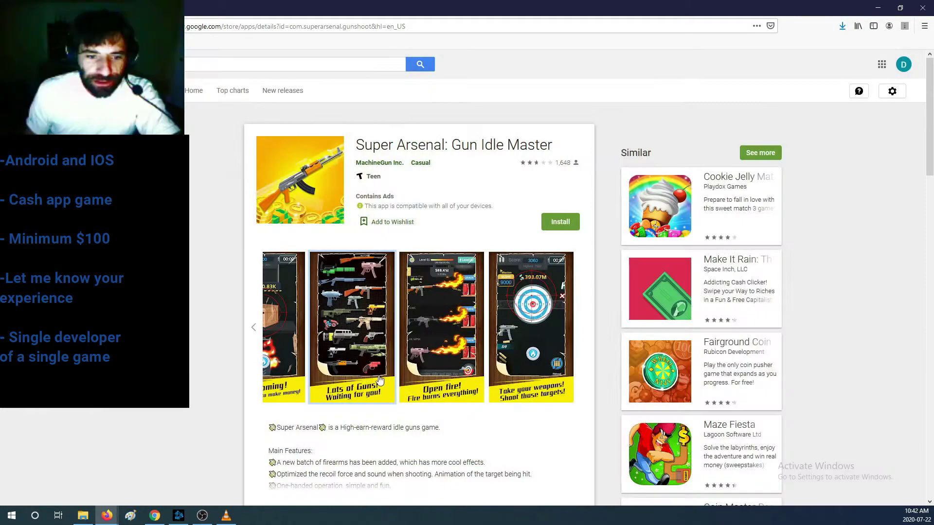
{"action": "left_click", "coordinate": [252, 328]}
{"action": "scroll", "coordinate": [381, 404], "scroll_direction": "down", "scroll_amount": 3}
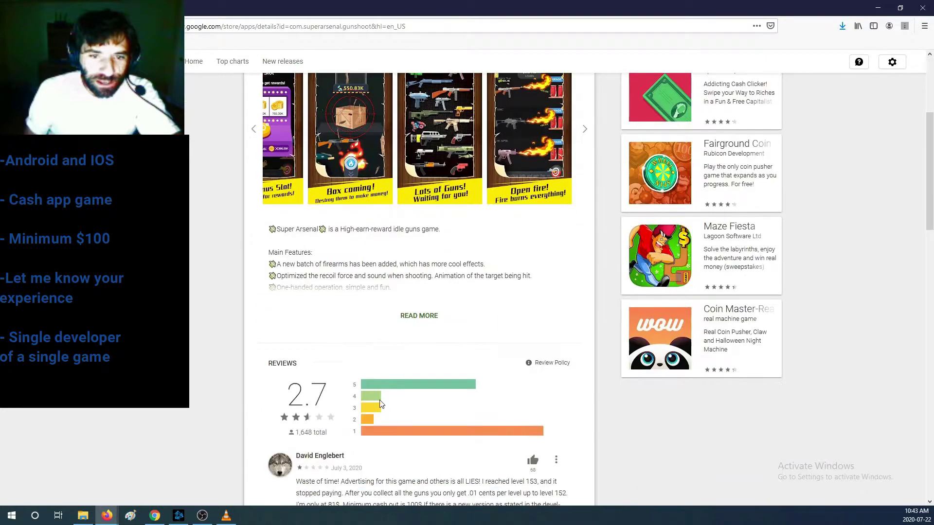
- Expand the game description, visit the MachineGun Inc. developer page, then return to VLC
{"action": "left_click", "coordinate": [418, 317]}
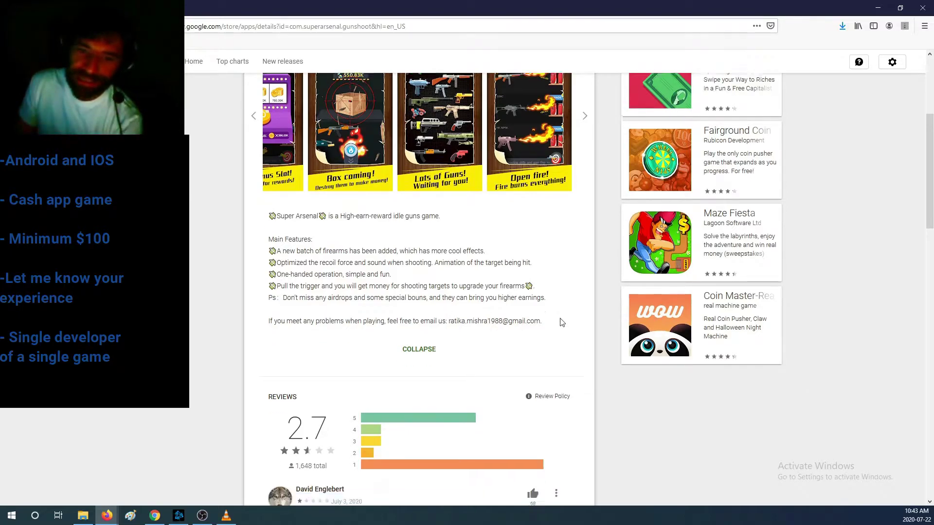
{"action": "scroll", "coordinate": [565, 321], "scroll_direction": "down", "scroll_amount": 5}
{"action": "scroll", "coordinate": [565, 320], "scroll_direction": "down", "scroll_amount": 5}
{"action": "scroll", "coordinate": [565, 321], "scroll_direction": "down", "scroll_amount": 5}
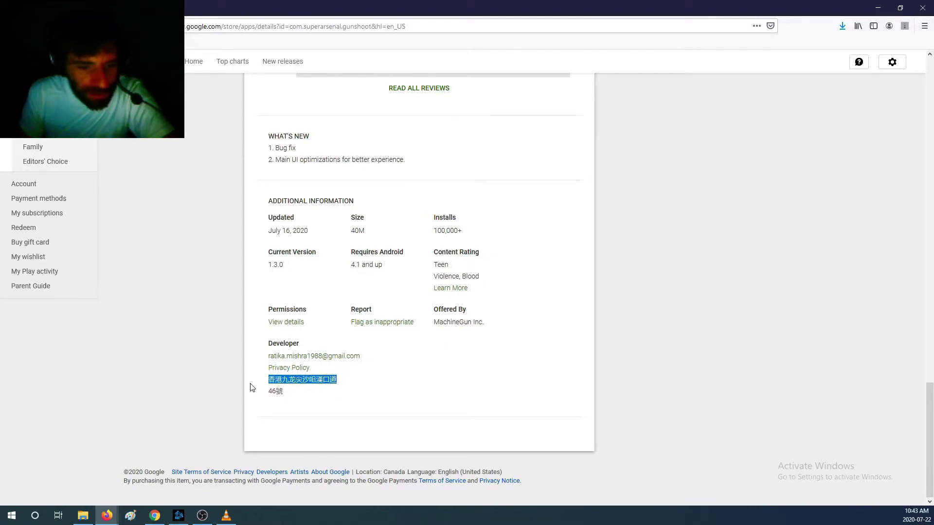
{"action": "scroll", "coordinate": [410, 381], "scroll_direction": "up", "scroll_amount": 5}
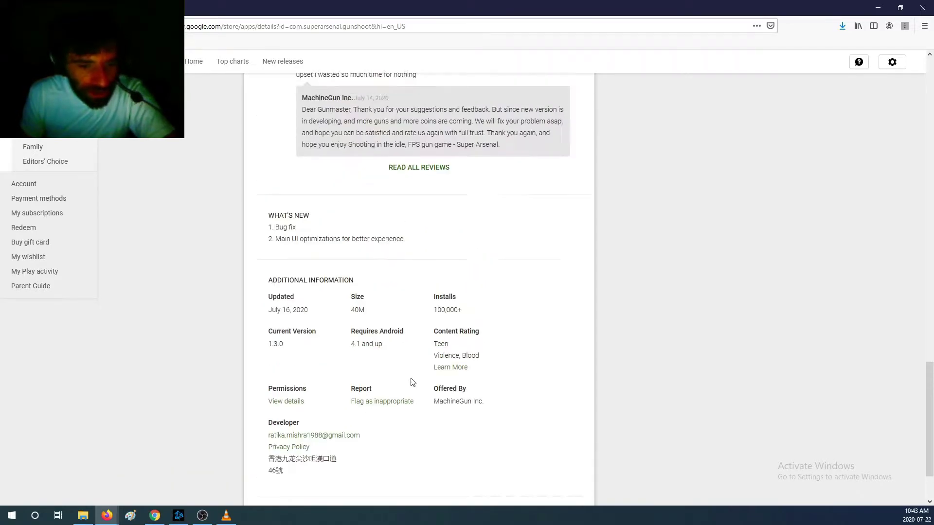
{"action": "scroll", "coordinate": [410, 380], "scroll_direction": "up", "scroll_amount": 5}
{"action": "scroll", "coordinate": [438, 380], "scroll_direction": "up", "scroll_amount": 5}
{"action": "scroll", "coordinate": [467, 372], "scroll_direction": "up", "scroll_amount": 5}
{"action": "scroll", "coordinate": [471, 362], "scroll_direction": "up", "scroll_amount": 1}
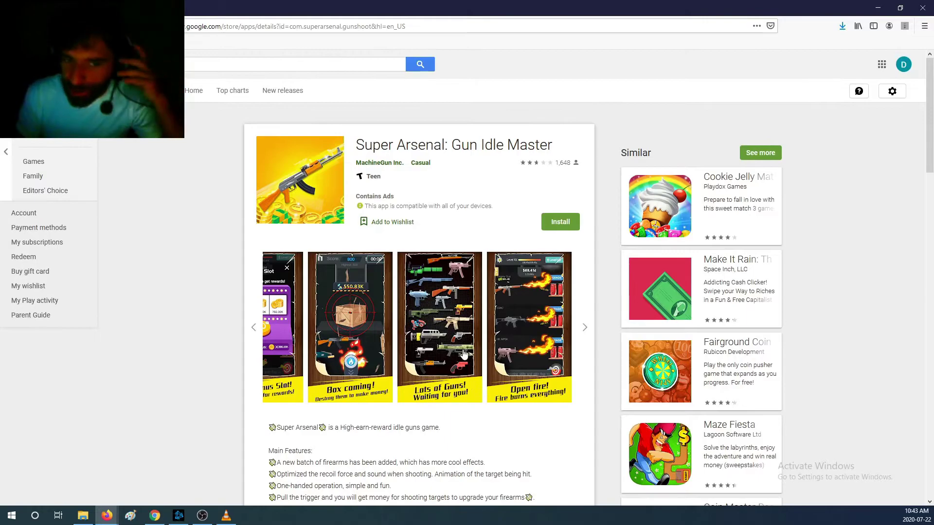
{"action": "left_click", "coordinate": [401, 165]}
{"action": "key", "text": "alt+Left"}
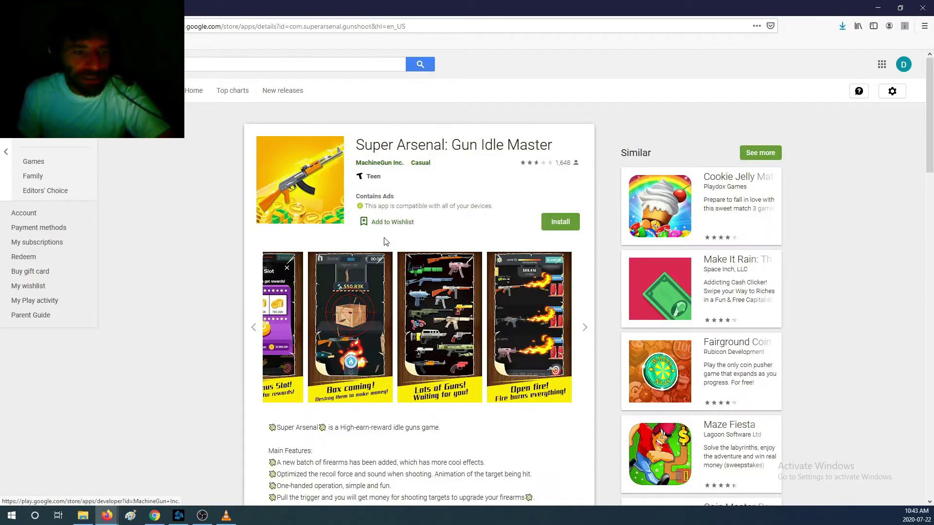
{"action": "scroll", "coordinate": [393, 262], "scroll_direction": "down", "scroll_amount": 5}
{"action": "scroll", "coordinate": [392, 262], "scroll_direction": "down", "scroll_amount": 3}
{"action": "scroll", "coordinate": [393, 261], "scroll_direction": "down", "scroll_amount": 5}
{"action": "scroll", "coordinate": [393, 262], "scroll_direction": "down", "scroll_amount": 5}
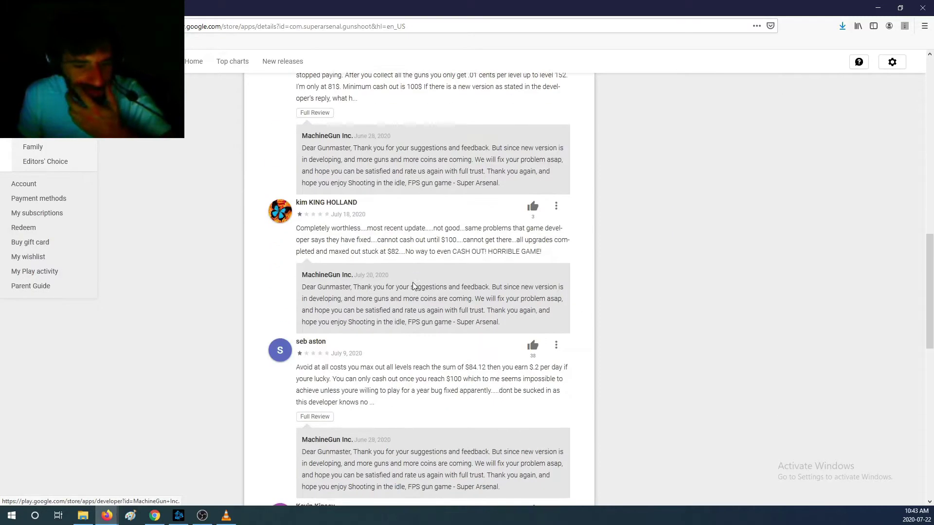
{"action": "scroll", "coordinate": [412, 282], "scroll_direction": "down", "scroll_amount": 5}
{"action": "scroll", "coordinate": [412, 285], "scroll_direction": "down", "scroll_amount": 5}
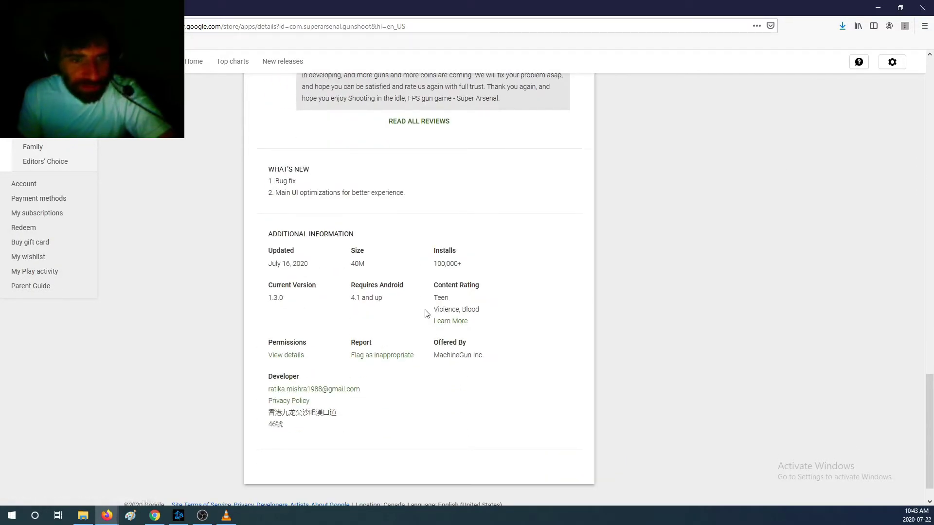
{"action": "scroll", "coordinate": [425, 312], "scroll_direction": "up", "scroll_amount": 3}
{"action": "scroll", "coordinate": [424, 311], "scroll_direction": "up", "scroll_amount": 2}
{"action": "key", "text": "alt+Tab"}
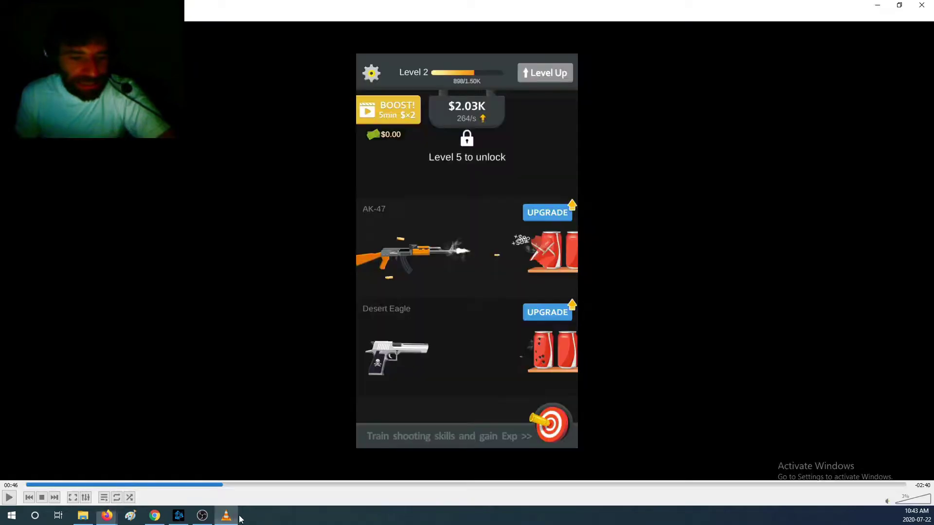
- Jump the recording ahead to about 1:07, where the payment-bill ad plays
{"action": "left_click", "coordinate": [241, 485]}
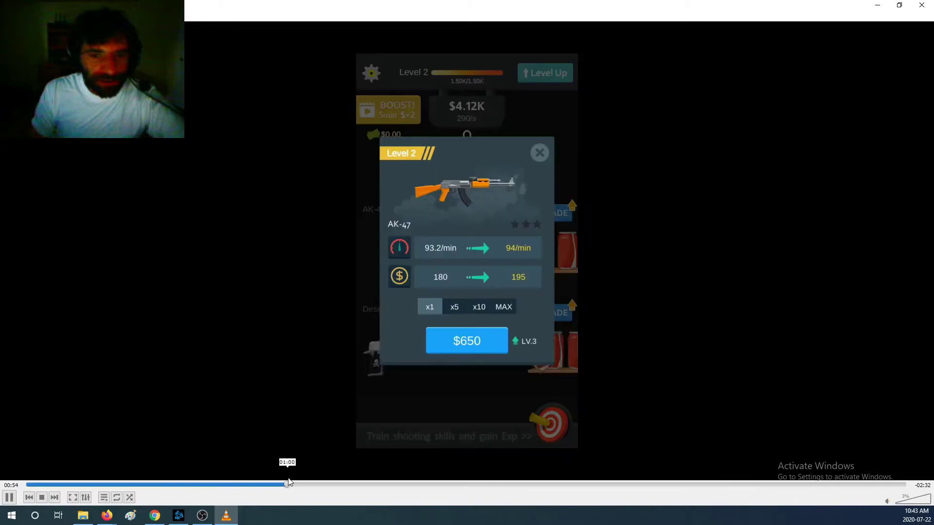
{"action": "left_click", "coordinate": [313, 485]}
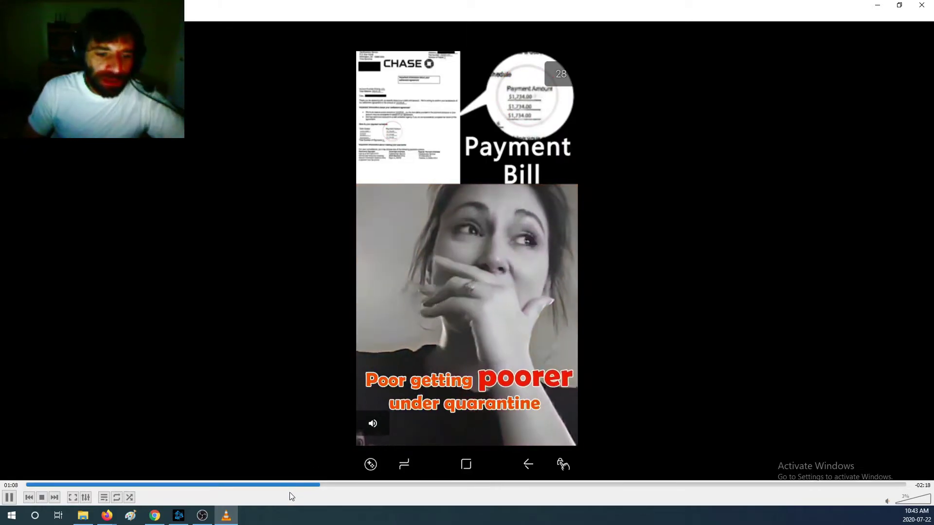
{"action": "left_click", "coordinate": [293, 486]}
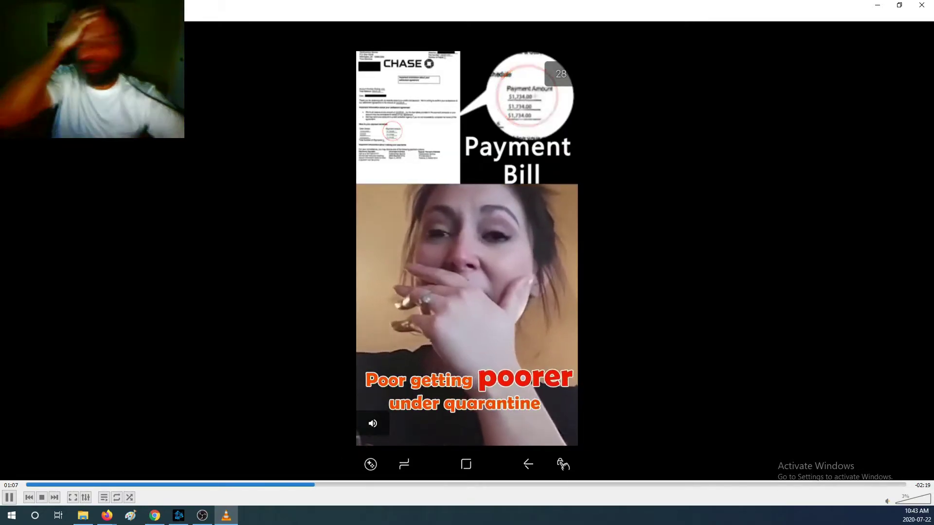
- Scrub through the shooting range and locked-weapon scenes to about 3:22
{"action": "left_click", "coordinate": [386, 485]}
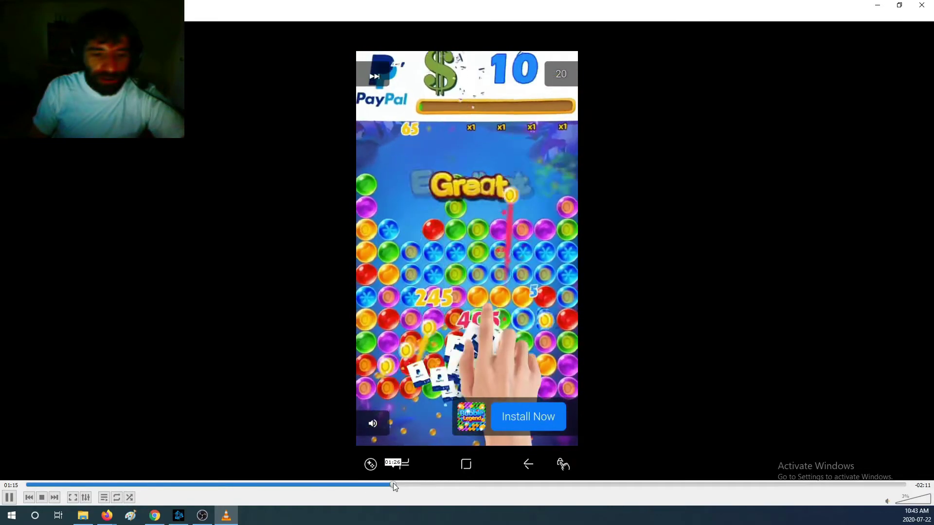
{"action": "left_click", "coordinate": [429, 485]}
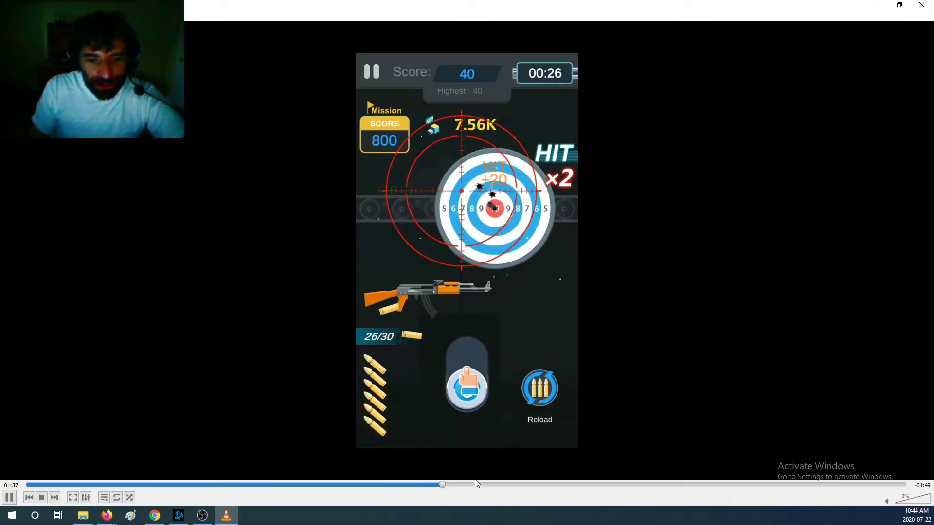
{"action": "left_click", "coordinate": [402, 485]}
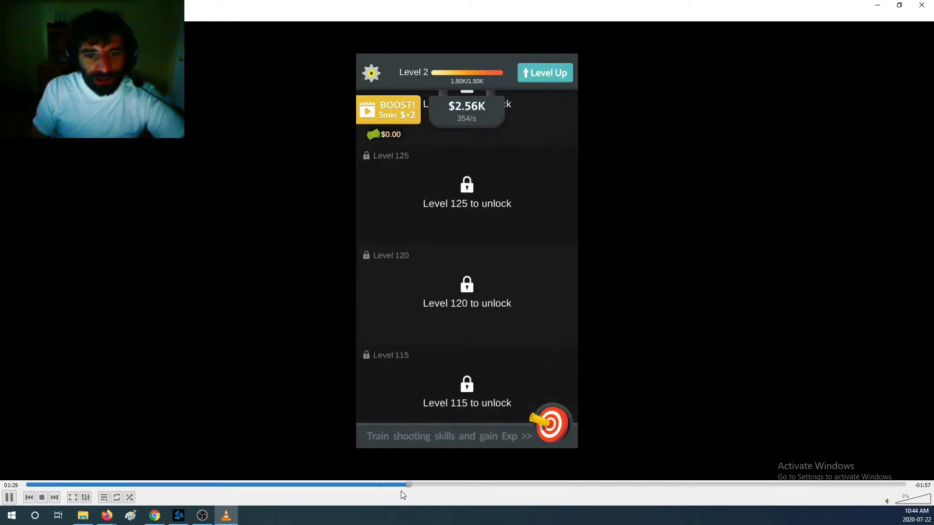
{"action": "left_click", "coordinate": [436, 486]}
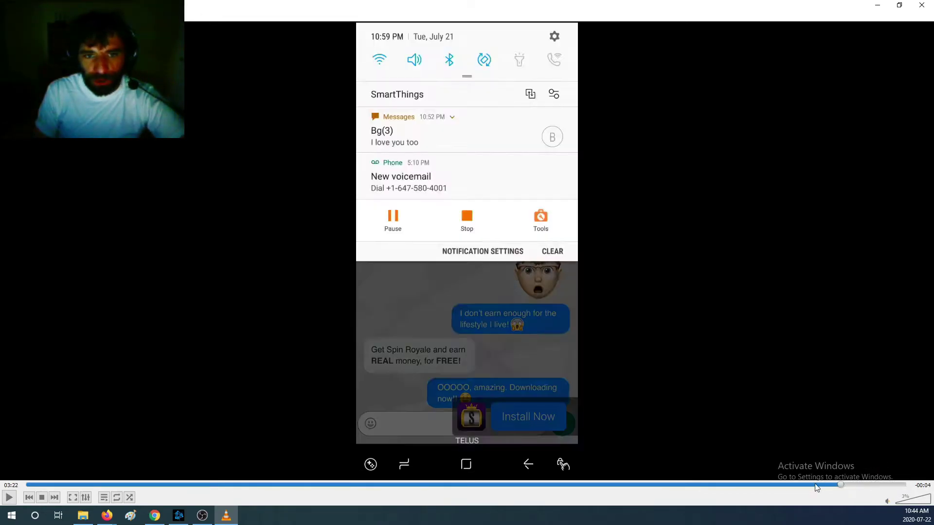
- Replay the Super Arsenal video from the playlist and drag forward to about 2:08
{"action": "double_click", "coordinate": [219, 51]}
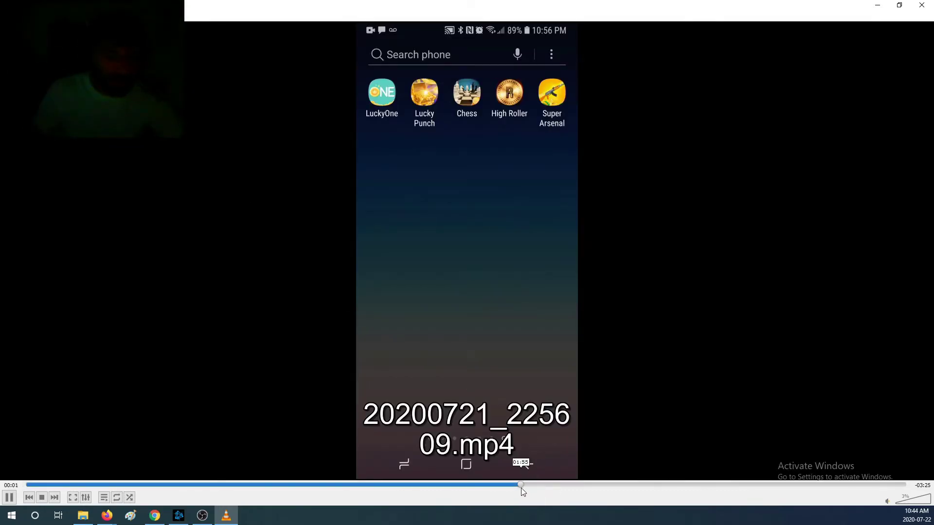
{"action": "mouse_move", "coordinate": [521, 485]}
{"action": "left_mouse_down"}
{"action": "mouse_move", "coordinate": [326, 485]}
{"action": "mouse_move", "coordinate": [421, 489]}
{"action": "left_mouse_up"}
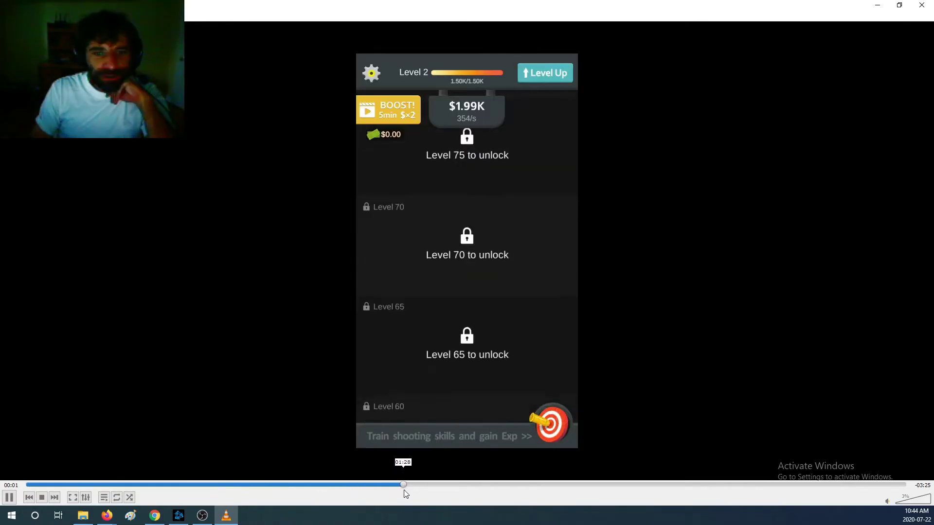
{"action": "left_click_drag", "start_coordinate": [448, 485], "coordinate": [581, 485]}
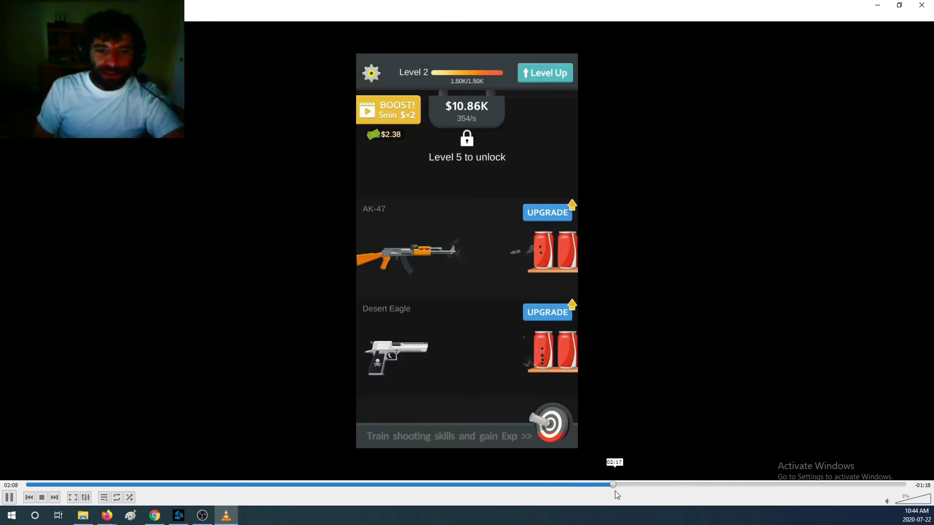
- Drag ahead to about 2:27 and pause on the Earn Cash screen showing $2.38
{"action": "left_click_drag", "start_coordinate": [584, 486], "coordinate": [614, 486]}
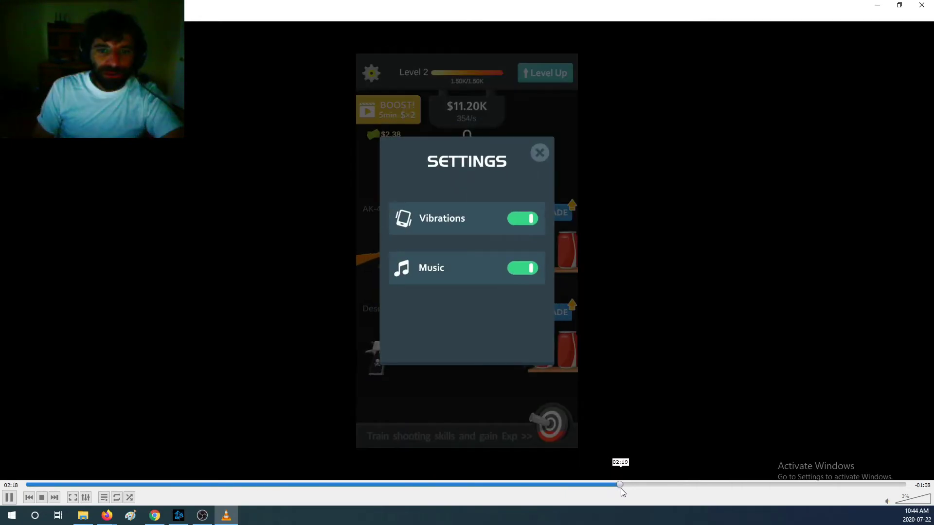
{"action": "left_click_drag", "start_coordinate": [628, 486], "coordinate": [654, 486]}
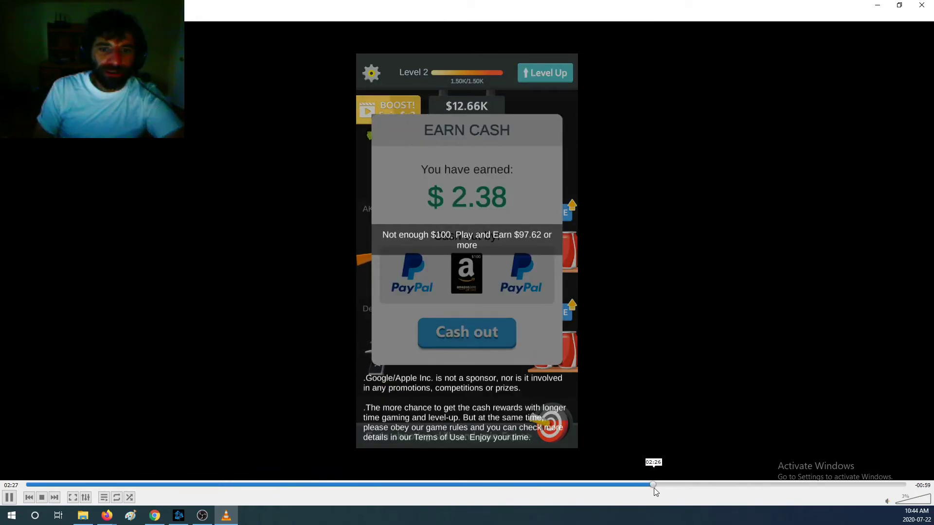
{"action": "left_click", "coordinate": [431, 258]}
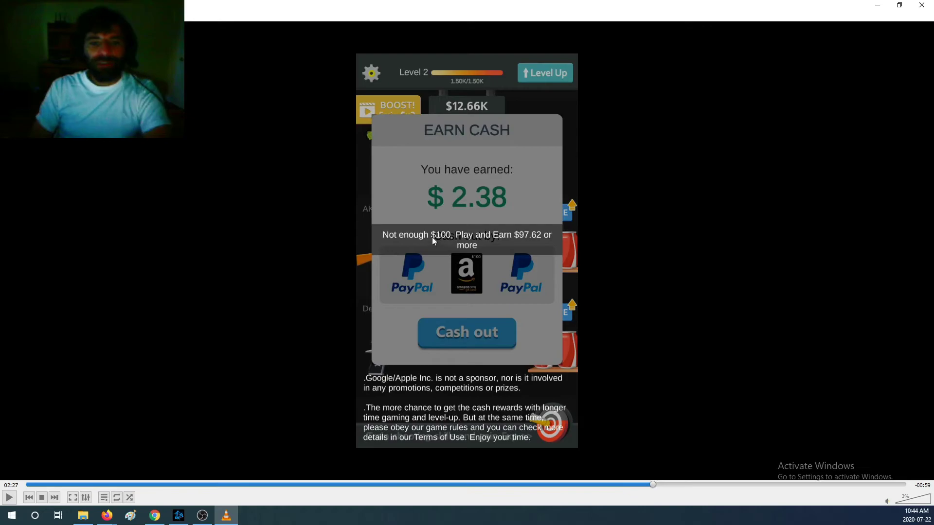